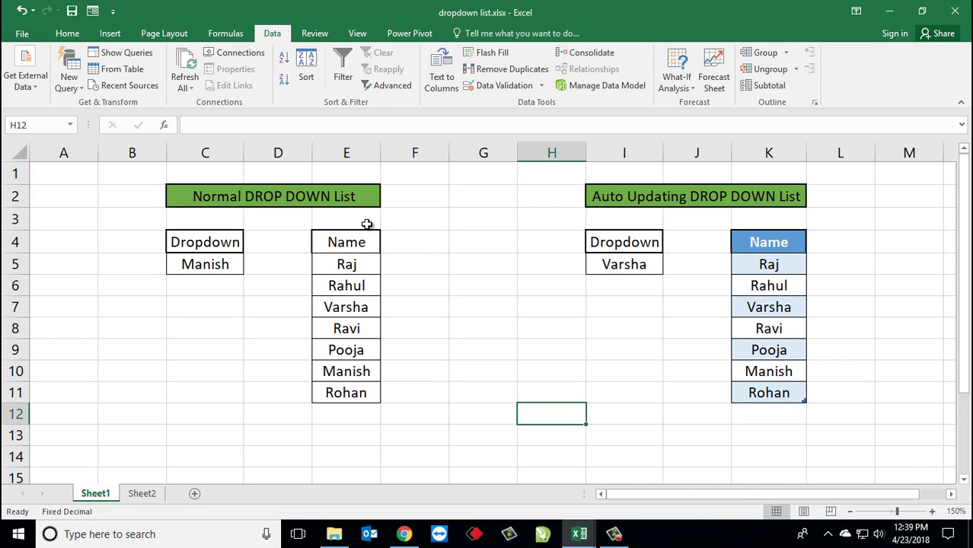
# Step: Select the normal Name list in column E, then the dropdown cell C5
pyautogui.click(213, 245)
pyautogui.moveTo(321, 242); pyautogui.dragTo(339, 392)
pyautogui.click(217, 264)
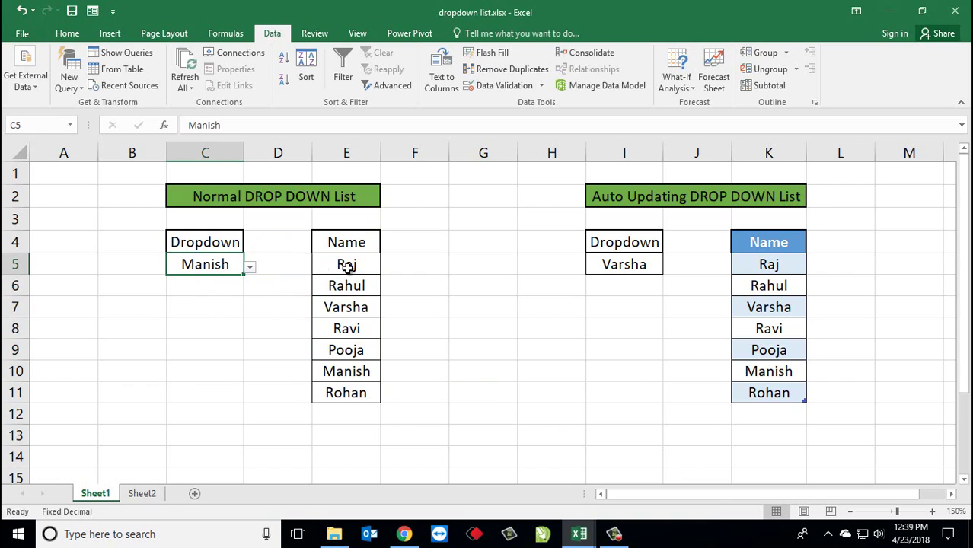
pyautogui.moveTo(347, 267); pyautogui.dragTo(347, 393)
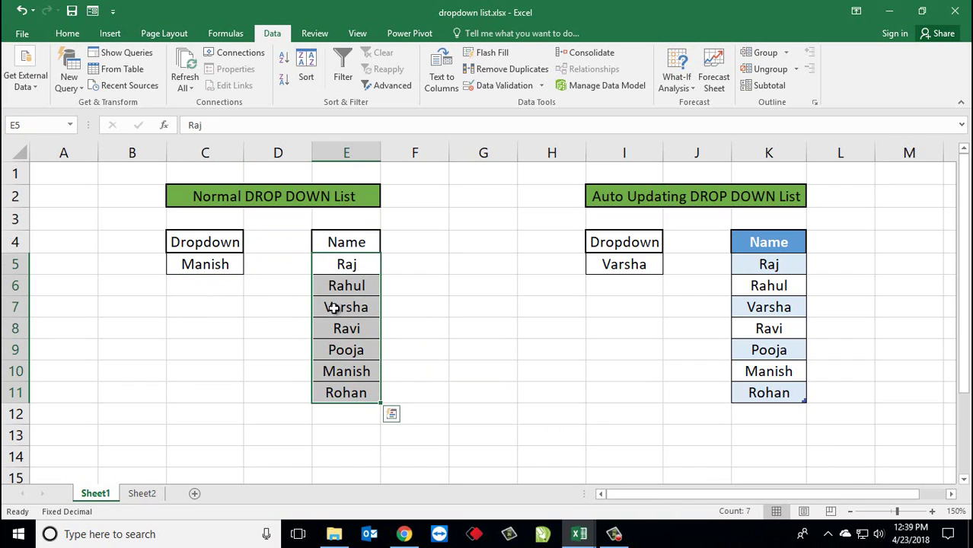
pyautogui.click(220, 264)
# Step: Pick Varsha, then Ravi, then Pooja from C5's dropdown list
pyautogui.click(250, 268)
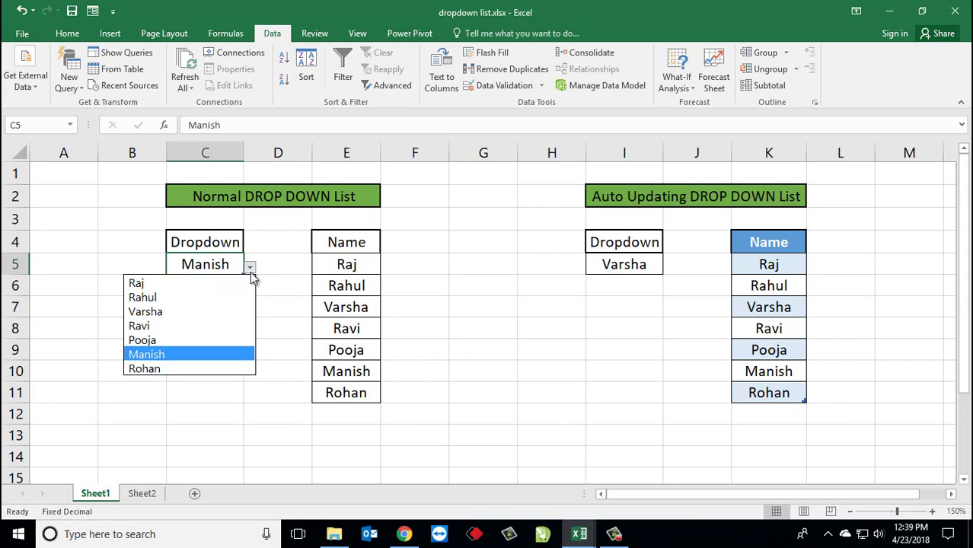
pyautogui.click(198, 308)
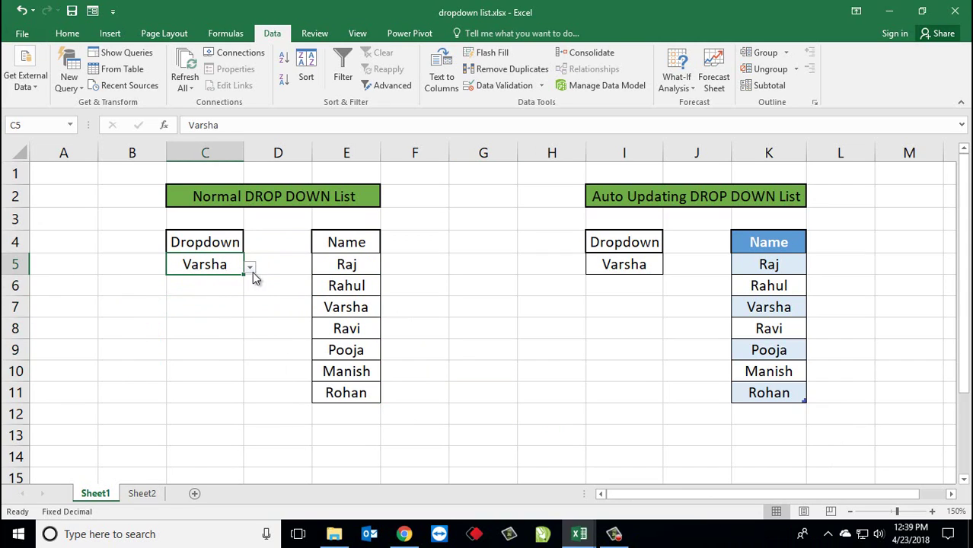
pyautogui.click(250, 268)
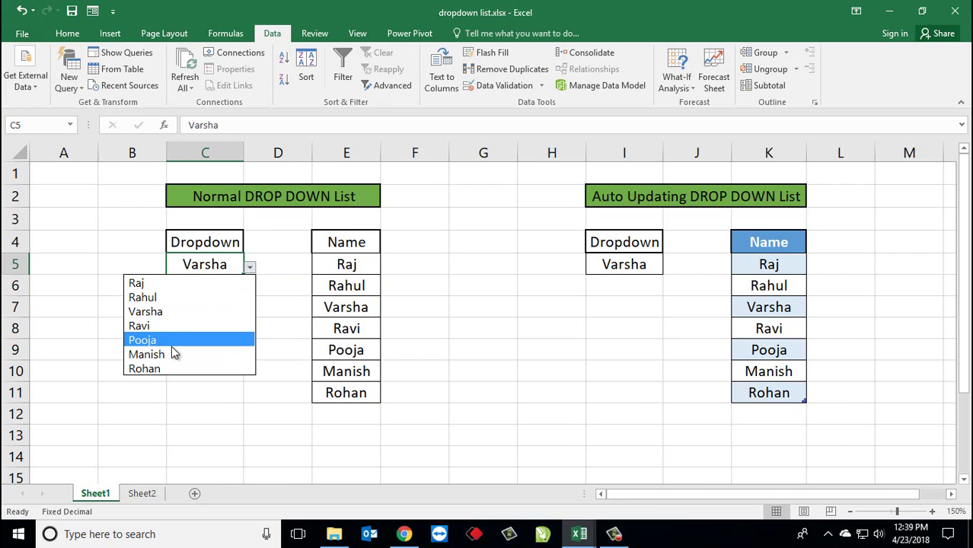
pyautogui.click(180, 316)
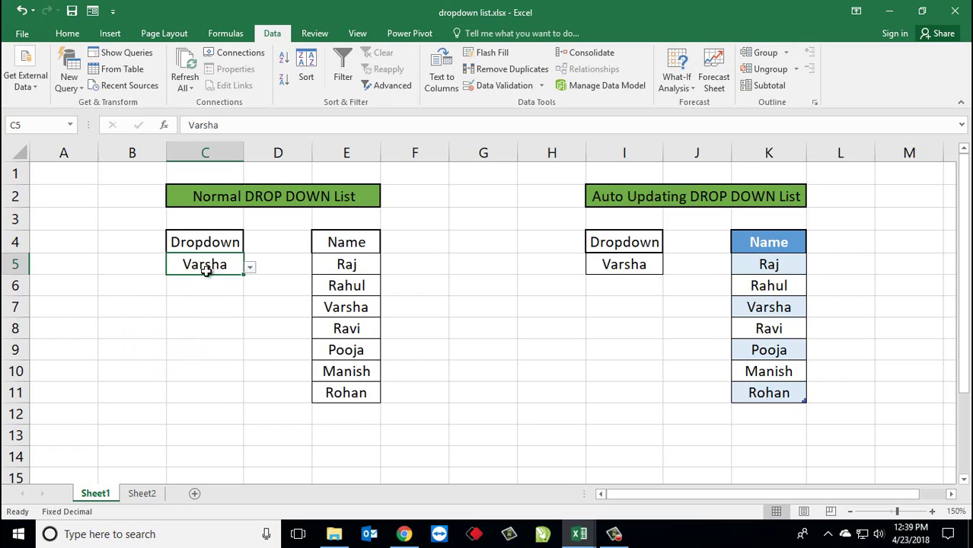
pyautogui.click(249, 268)
pyautogui.click(217, 323)
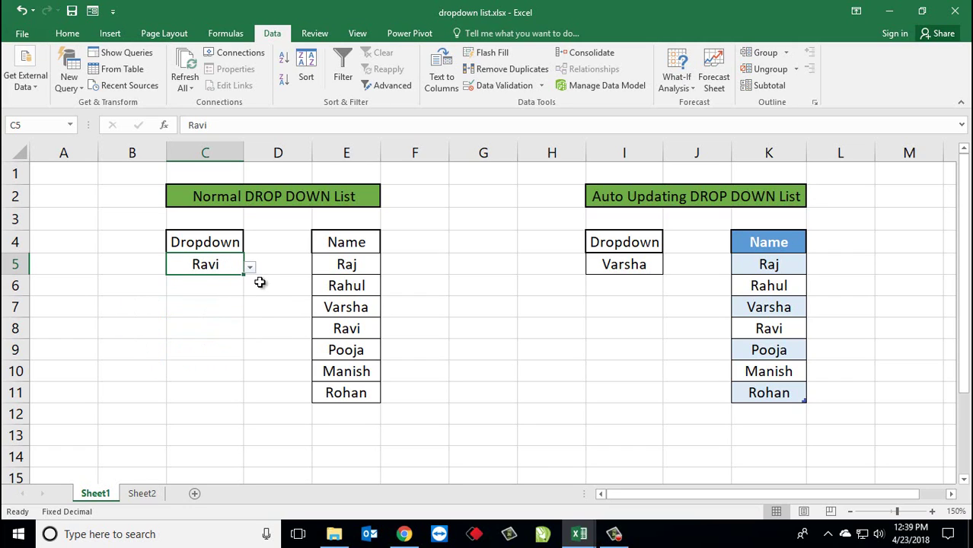
pyautogui.click(252, 274)
pyautogui.click(202, 336)
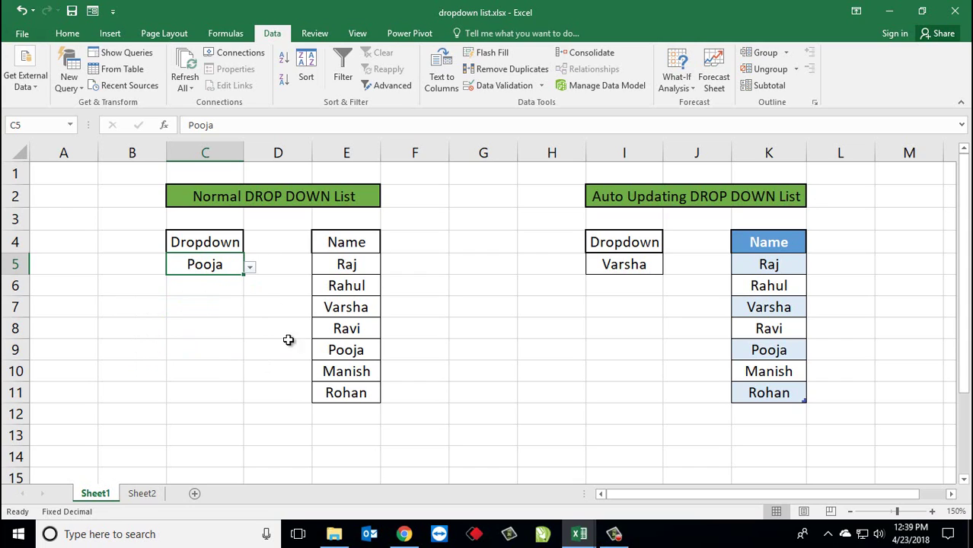
# Step: Review C5's name list again, leaving it on Pooja, and select empty cell E12
pyautogui.click(364, 389)
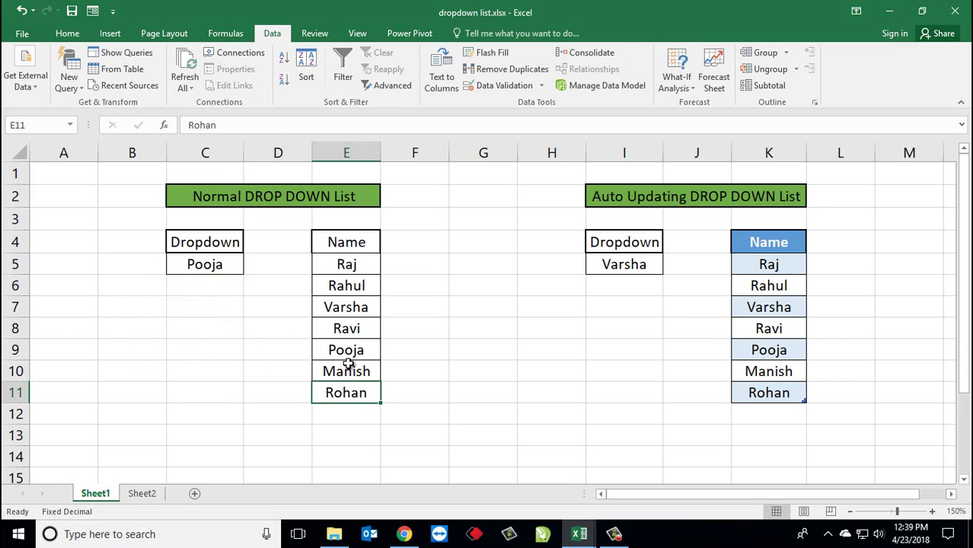
pyautogui.click(225, 270)
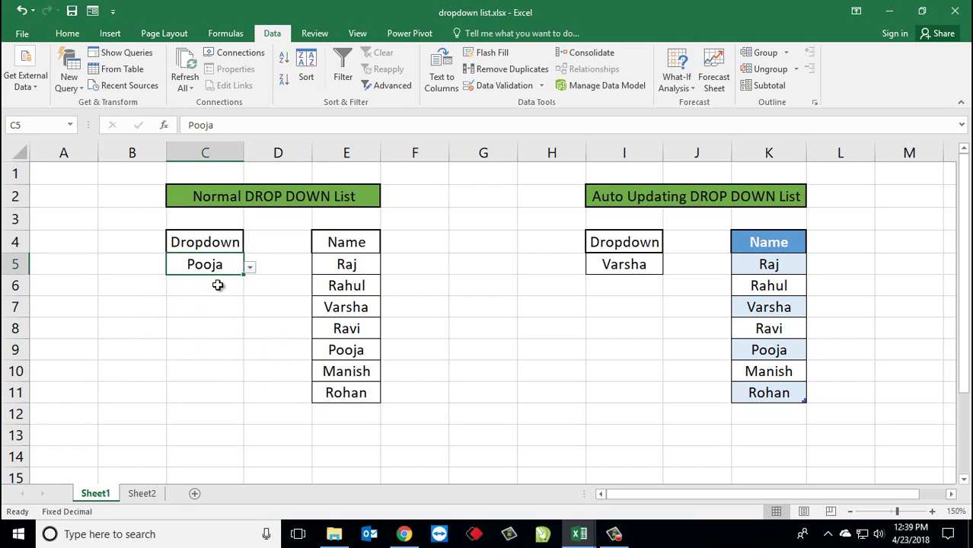
pyautogui.click(250, 269)
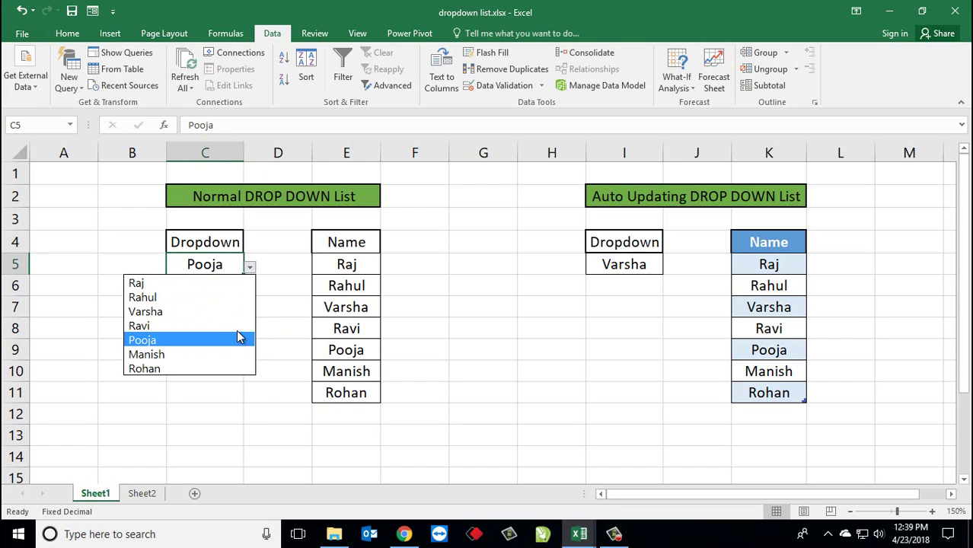
pyautogui.click(239, 339)
pyautogui.click(348, 424)
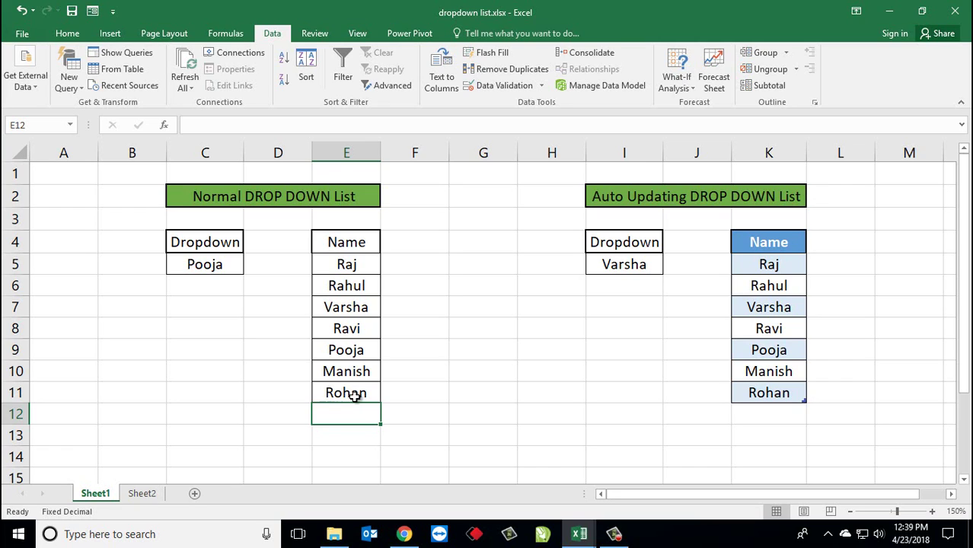
# Step: Enter Tanuj in E12 and check that C5's dropdown does not list it
pyautogui.write('Tanuj')
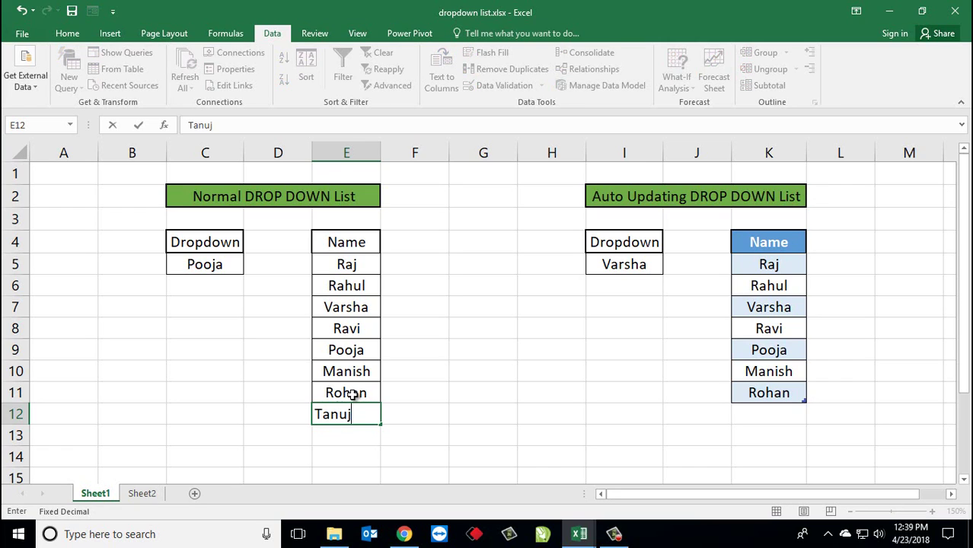
pyautogui.press('Return')
pyautogui.press('Left')
pyautogui.press('Up')
pyautogui.press('Up')
pyautogui.press('Up')
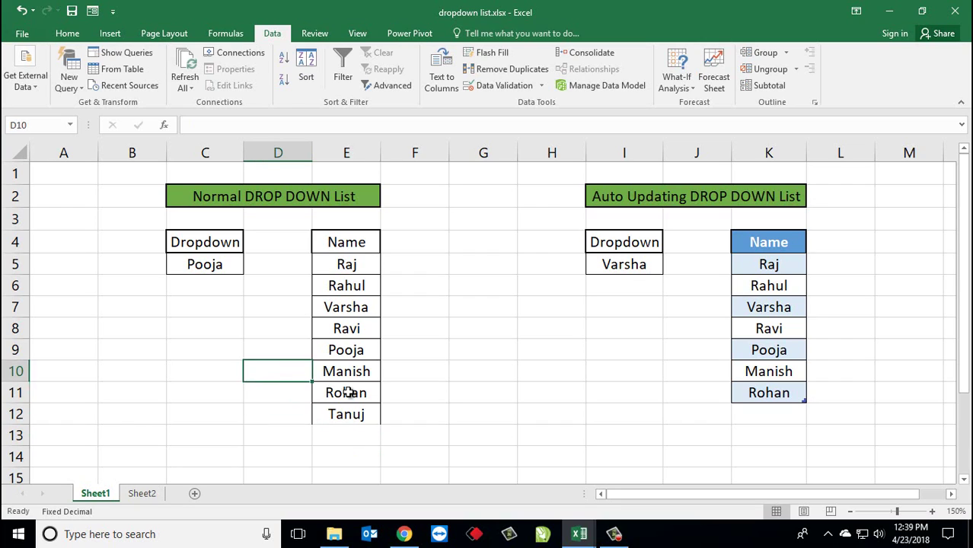
pyautogui.press('Up')
pyautogui.press('Up')
pyautogui.press('Up')
pyautogui.press('Up')
pyautogui.press('Up')
pyautogui.press('Left')
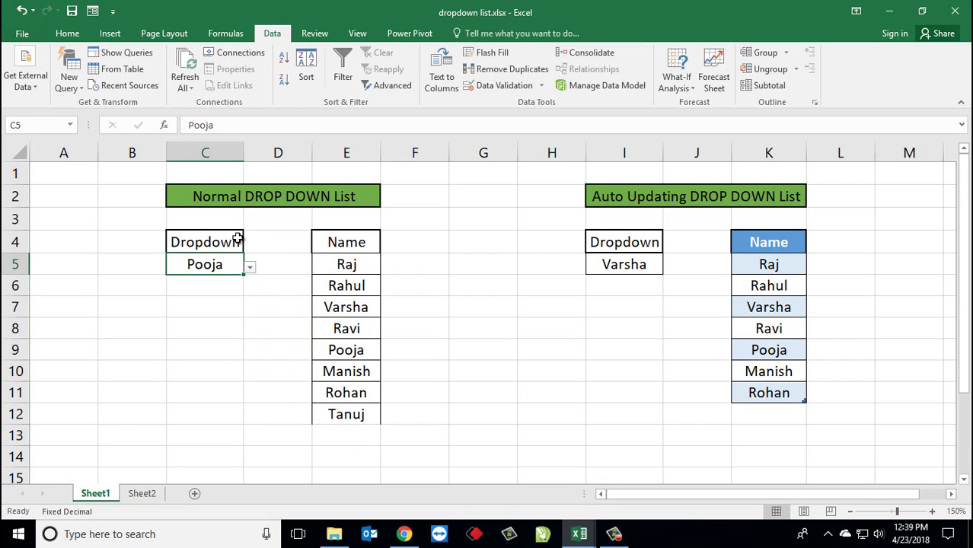
pyautogui.click(251, 266)
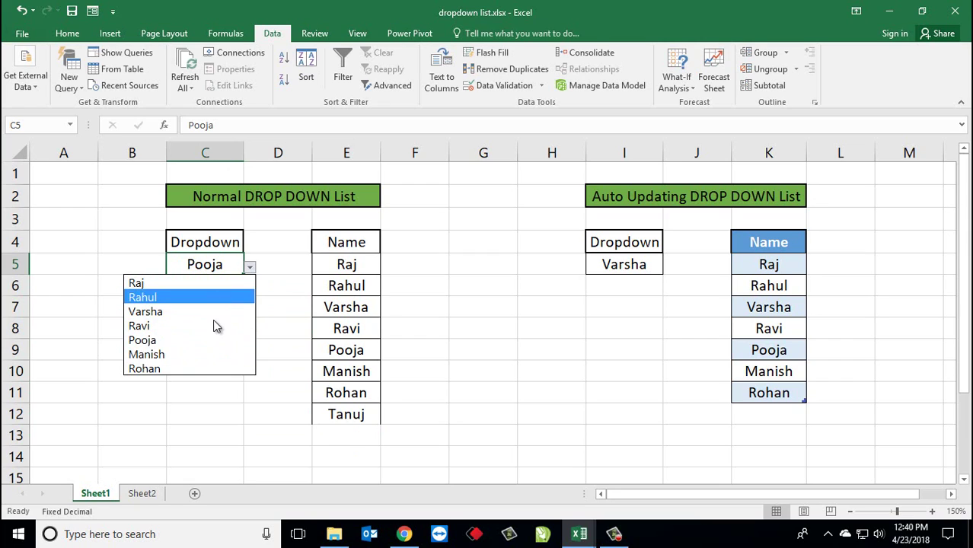
pyautogui.press('Escape')
# Step: Open I5's auto-updating dropdown for comparison, keeping Varsha selected
pyautogui.click(321, 294)
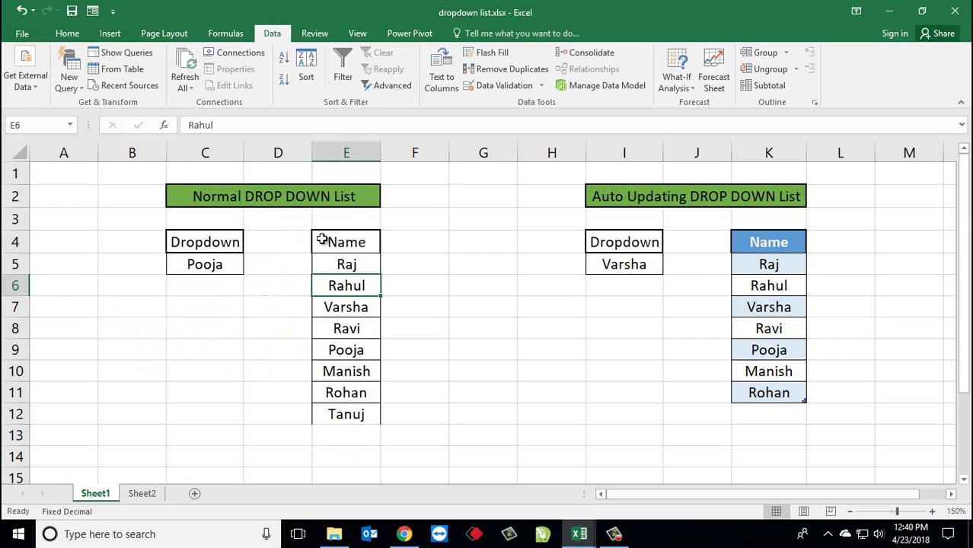
pyautogui.click(605, 263)
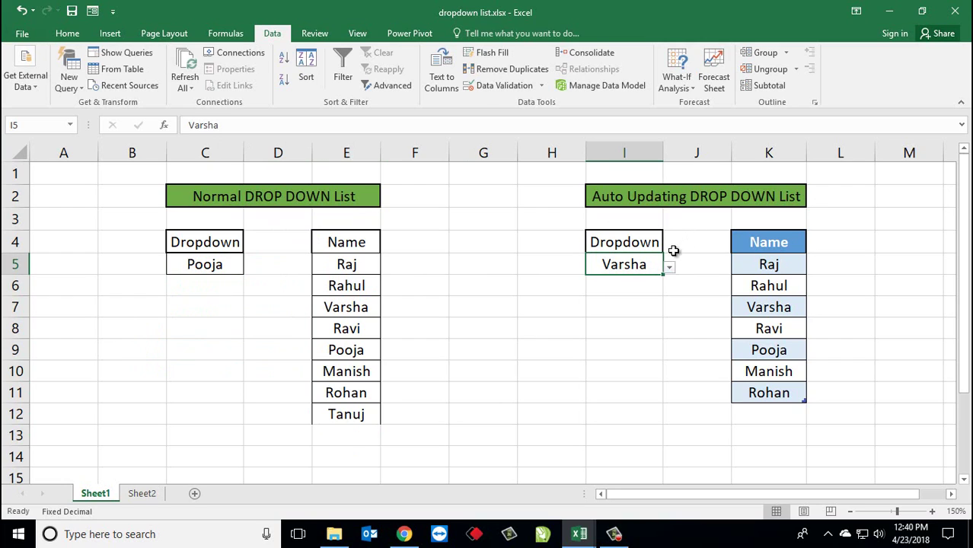
pyautogui.click(669, 268)
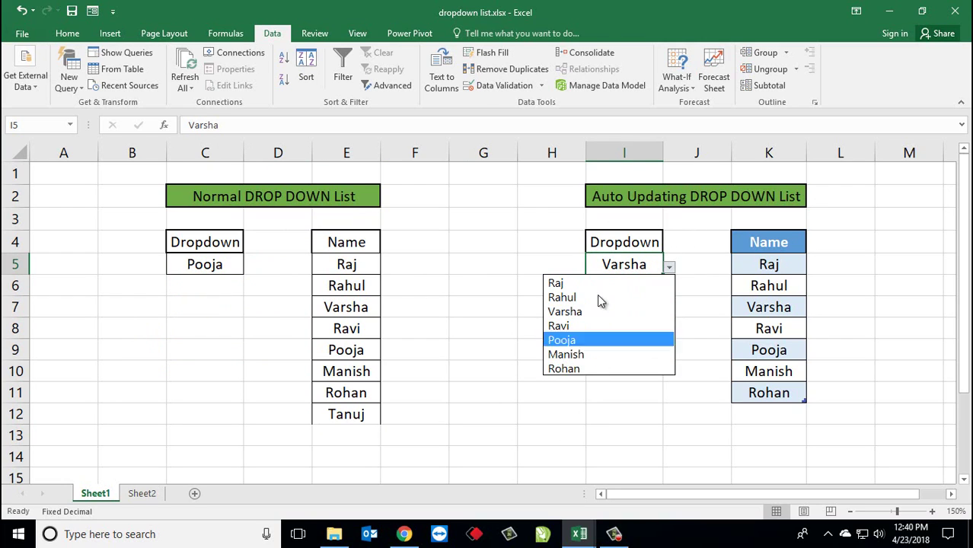
pyautogui.click(743, 415)
pyautogui.click(760, 413)
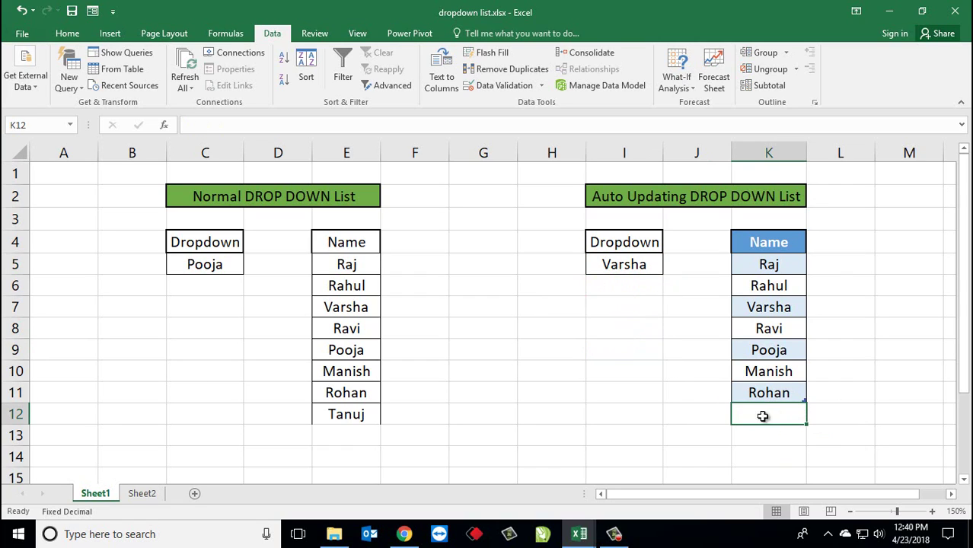
pyautogui.click(629, 282)
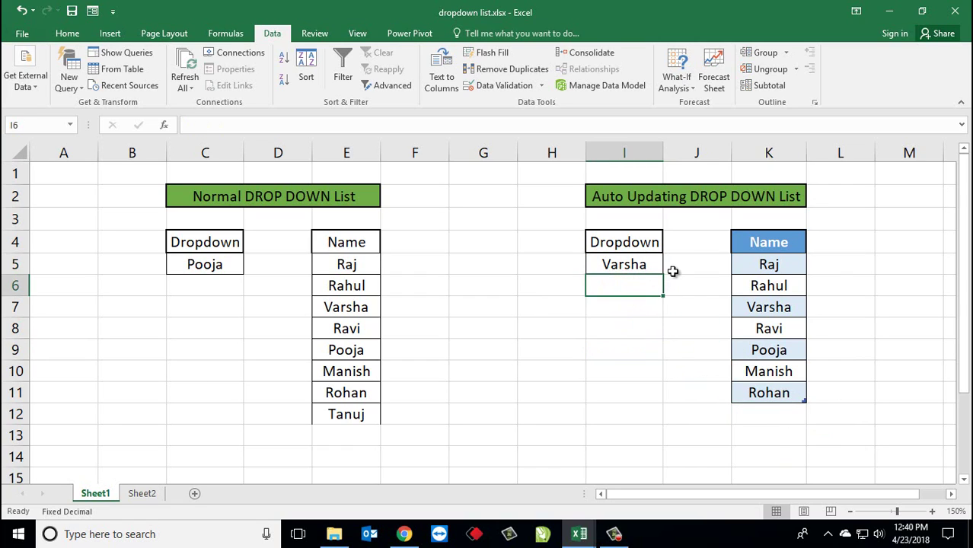
pyautogui.click(655, 264)
pyautogui.click(670, 268)
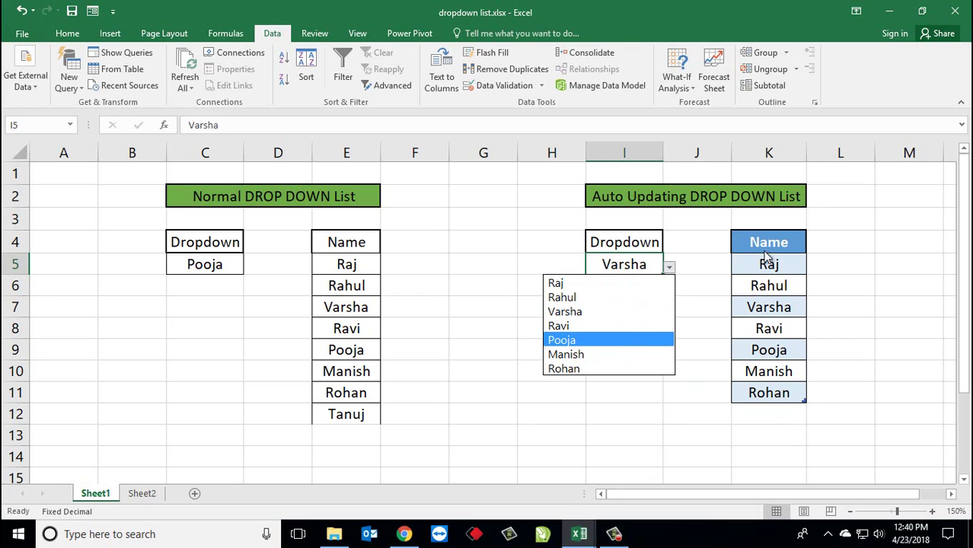
pyautogui.click(764, 413)
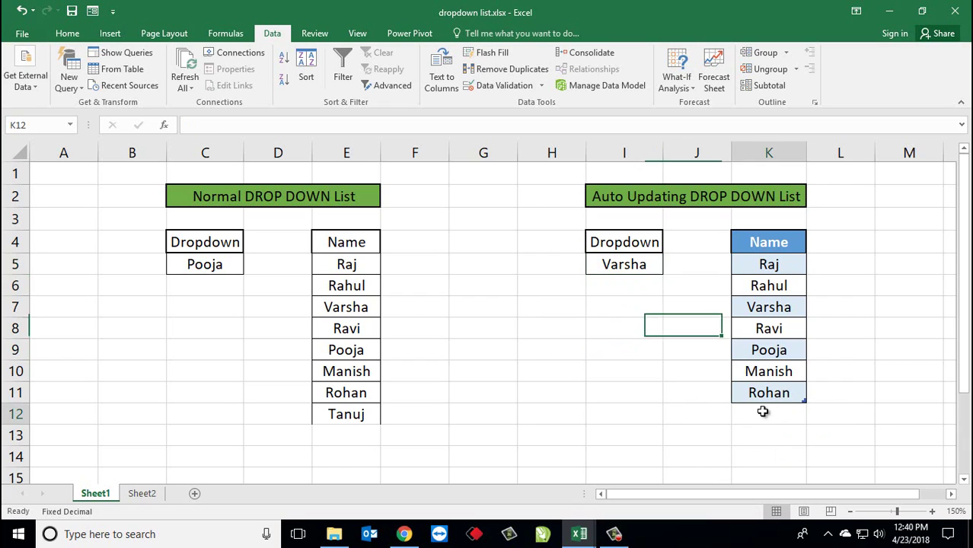
# Step: Add Tanuj as a new table row and confirm I5's list now offers it
pyautogui.write('T')
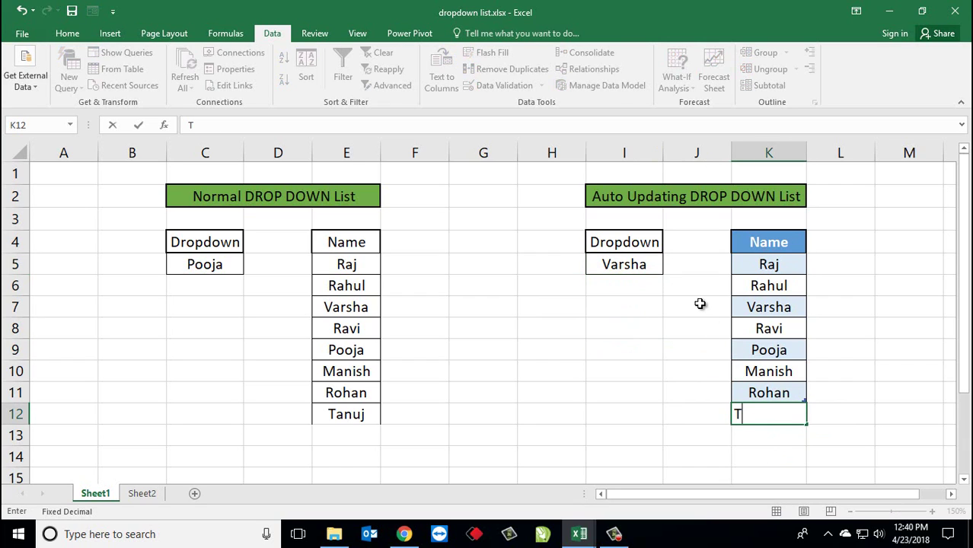
pyautogui.write('anuj')
pyautogui.press('Return')
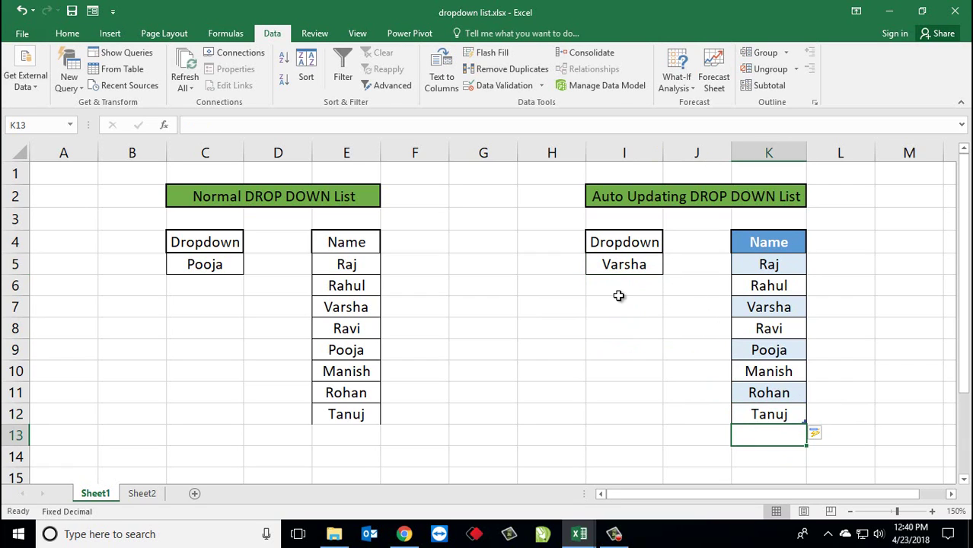
pyautogui.click(620, 283)
pyautogui.click(626, 261)
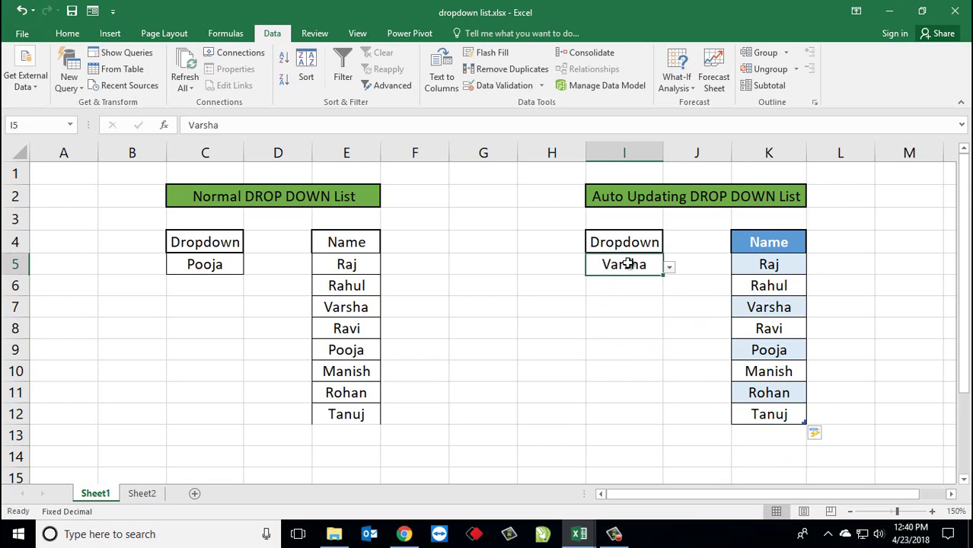
pyautogui.click(669, 269)
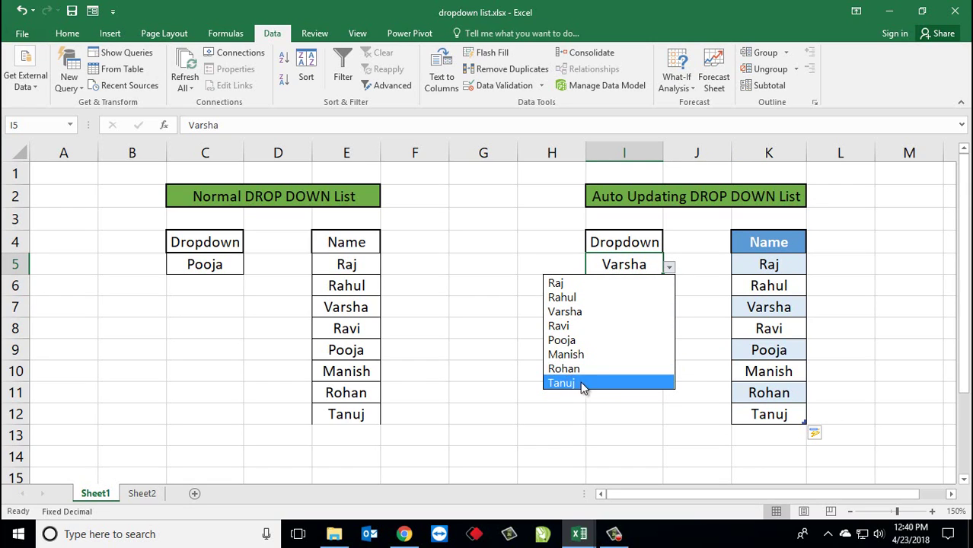
pyautogui.click(764, 431)
pyautogui.click(764, 431)
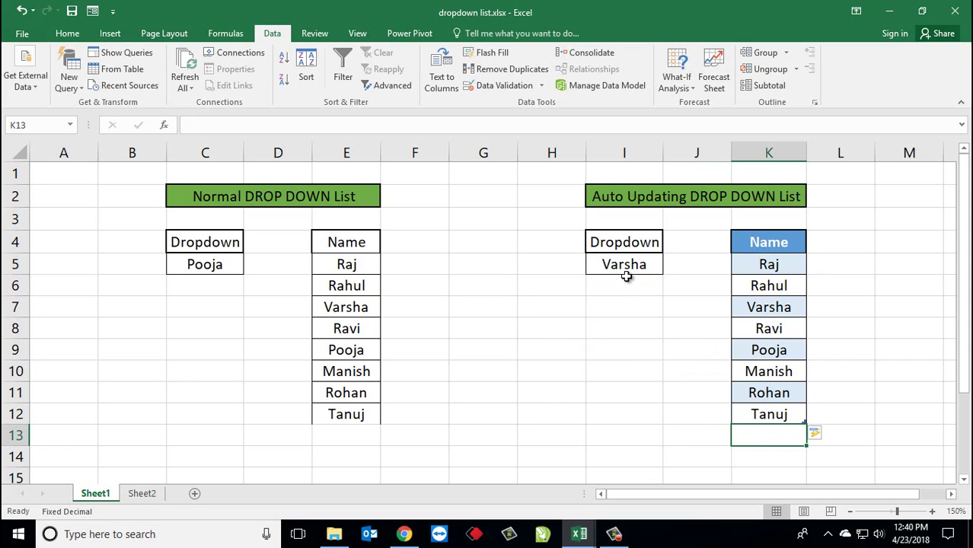
# Step: Add Rajni as another table row in K13 and check I5's list includes it
pyautogui.write('Rajni')
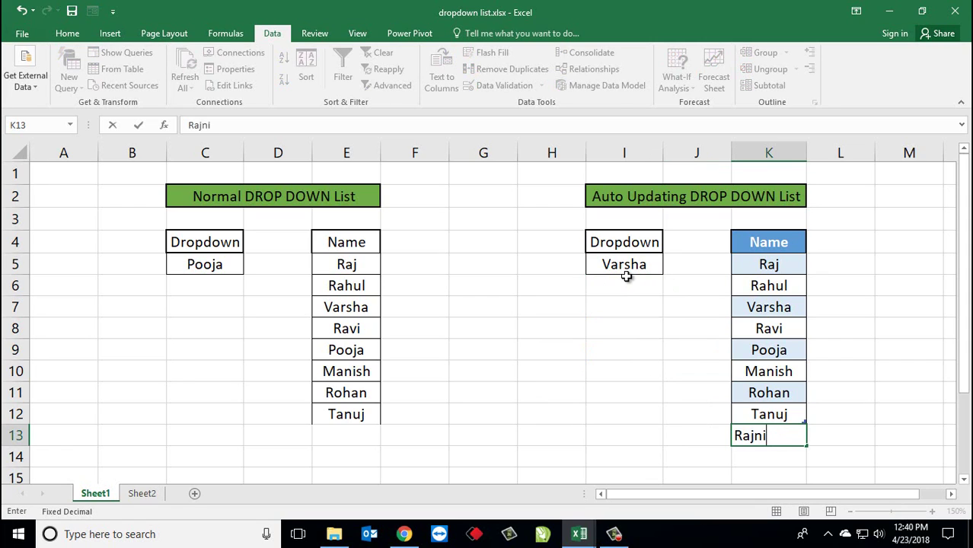
pyautogui.press('Return')
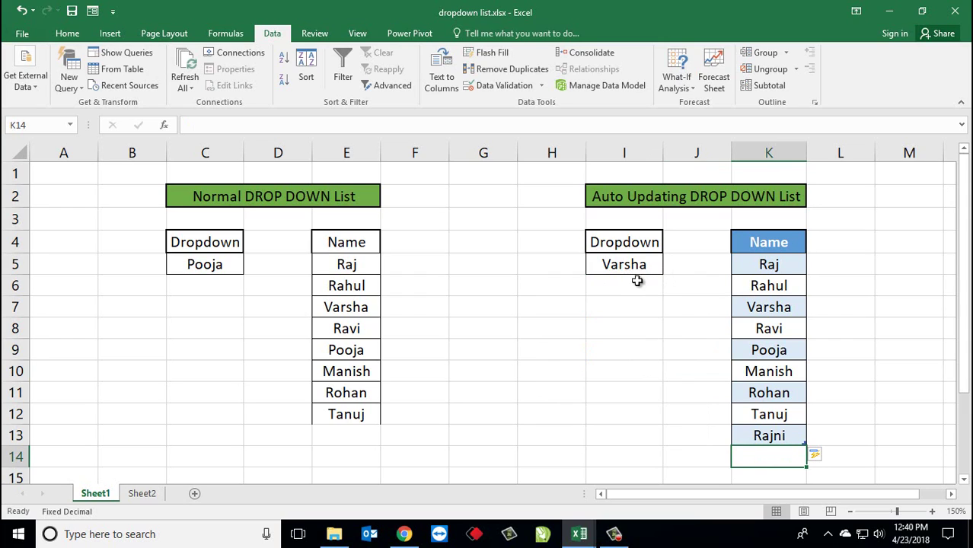
pyautogui.click(645, 265)
pyautogui.click(672, 268)
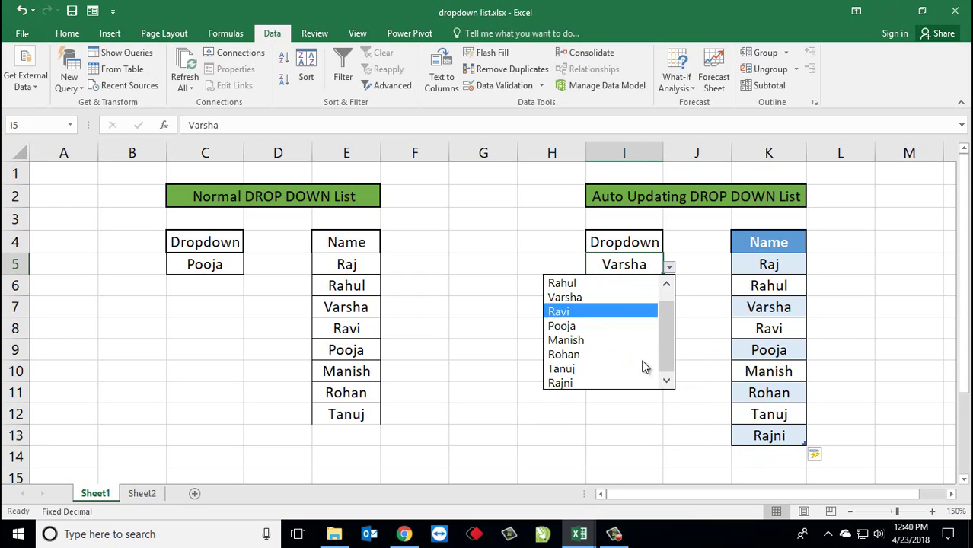
pyautogui.click(621, 399)
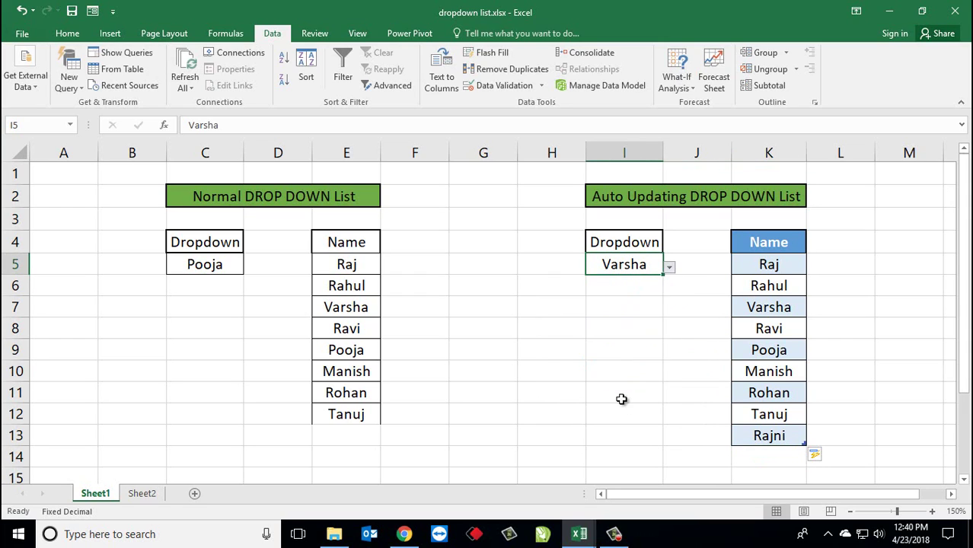
pyautogui.click(621, 399)
# Step: Delete Rajni from K13 and verify I5's dropdown no longer lists it
pyautogui.click(763, 435)
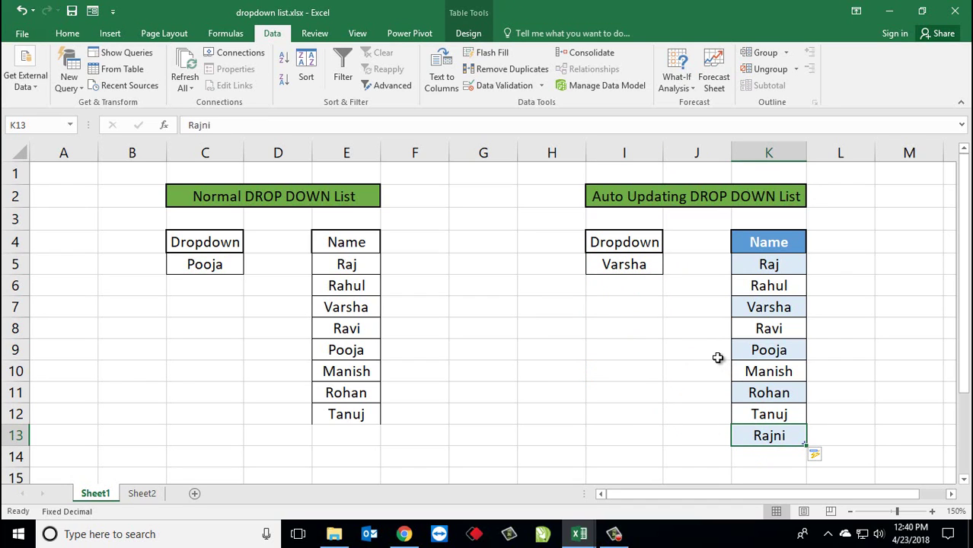
pyautogui.press('Delete')
pyautogui.press('Left')
pyautogui.press('Up')
pyautogui.press('Up')
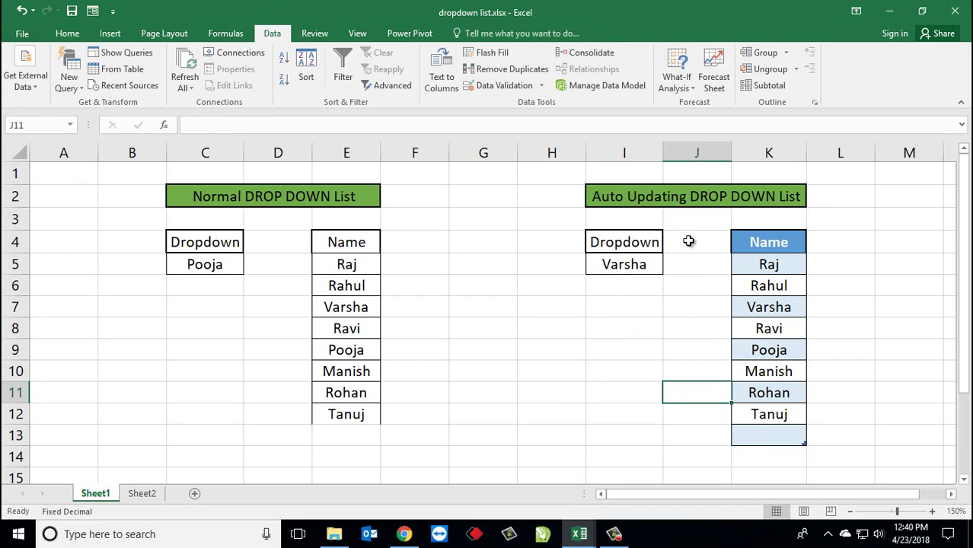
pyautogui.click(626, 267)
pyautogui.click(669, 268)
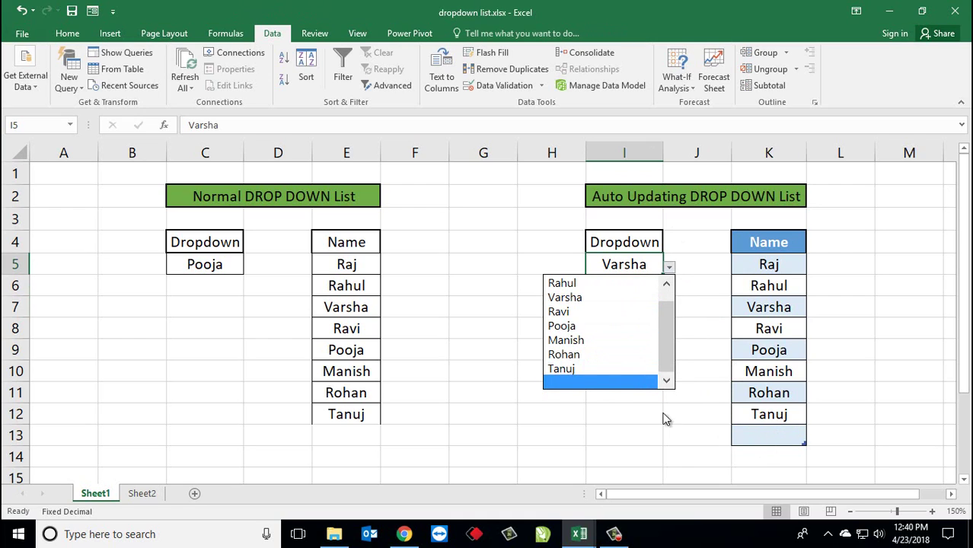
pyautogui.click(474, 336)
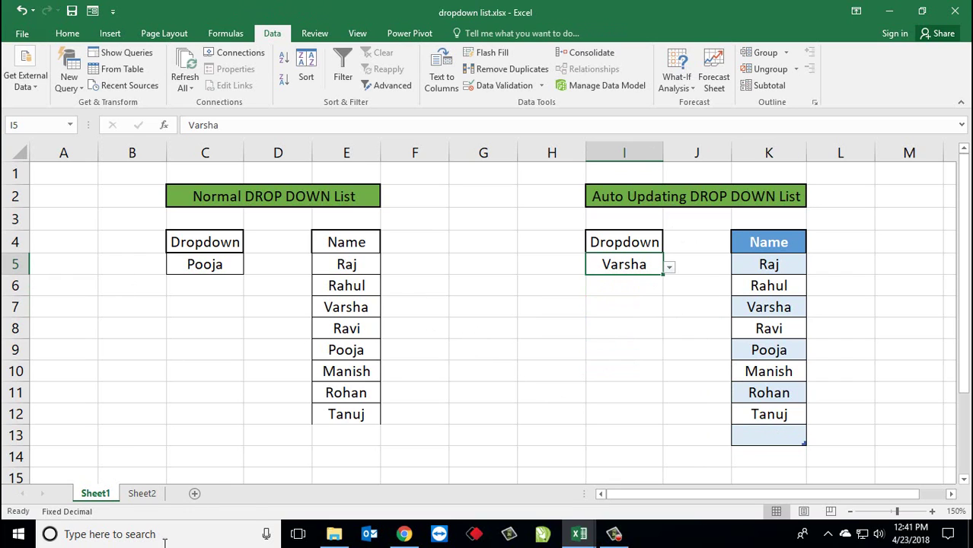
# Step: On Sheet2, select the Name list F4:F11, header included, beside Dropdown cell D5
pyautogui.click(144, 495)
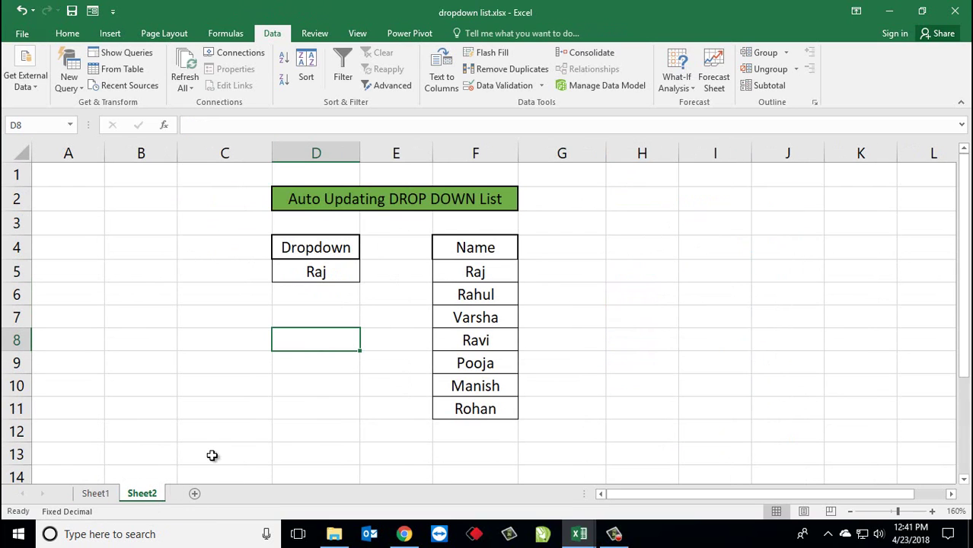
pyautogui.click(320, 275)
pyautogui.click(364, 286)
pyautogui.click(319, 272)
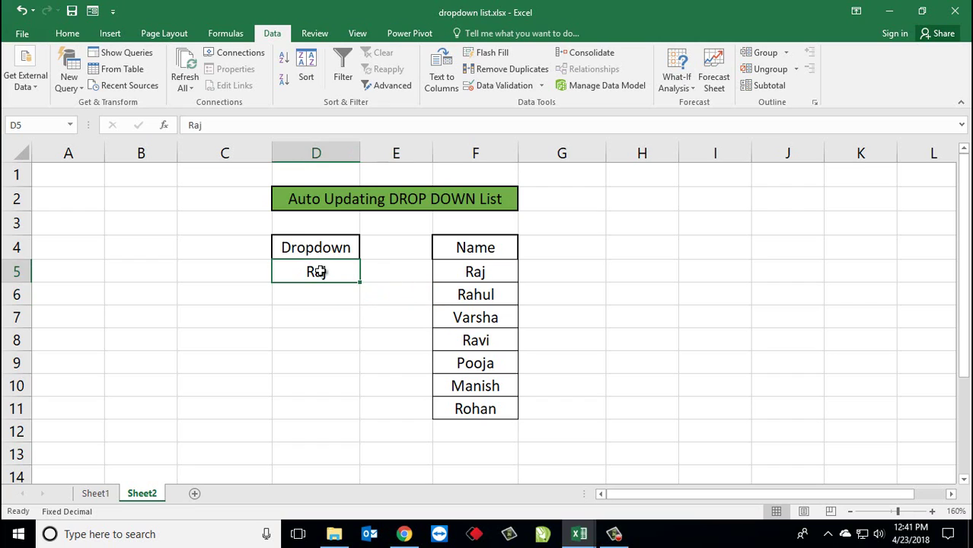
pyautogui.click(474, 276)
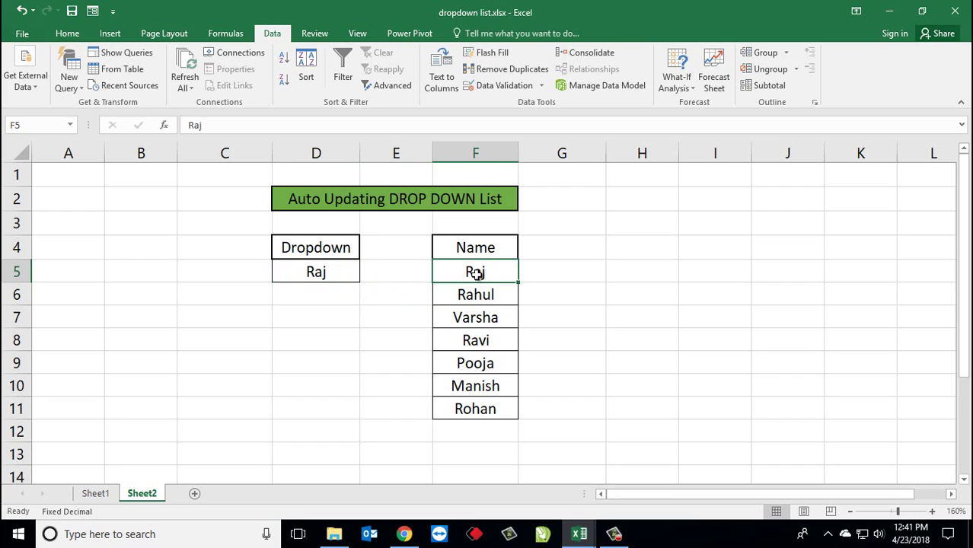
pyautogui.click(335, 273)
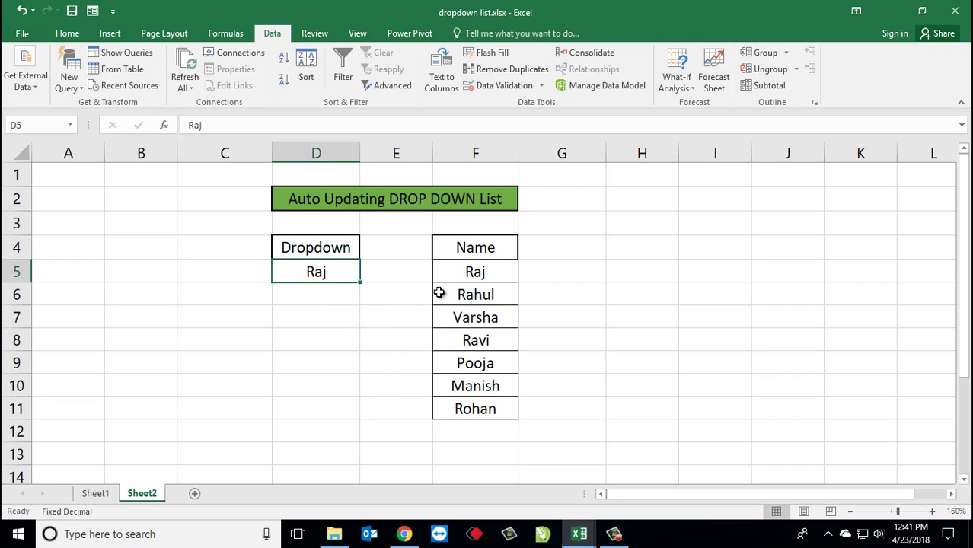
pyautogui.moveTo(480, 273); pyautogui.dragTo(479, 283)
pyautogui.moveTo(475, 247); pyautogui.dragTo(476, 409)
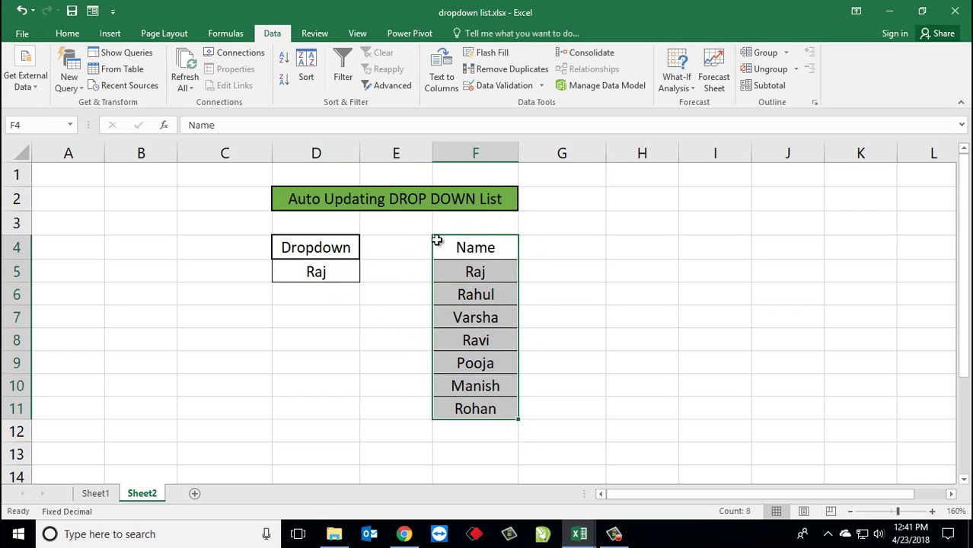
# Step: Insert a table from =$F$4:$F$11 with 'My table has headers' checked
pyautogui.click(112, 36)
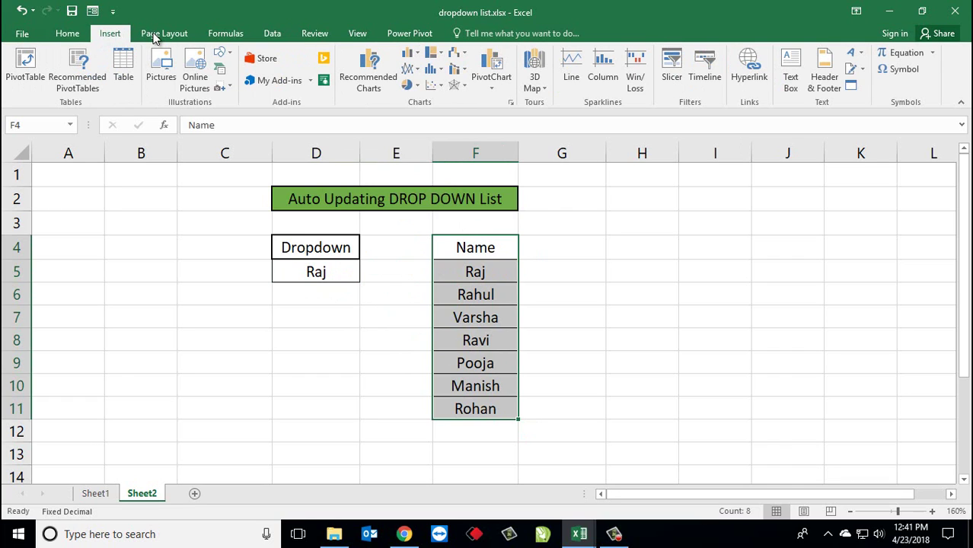
pyautogui.click(122, 79)
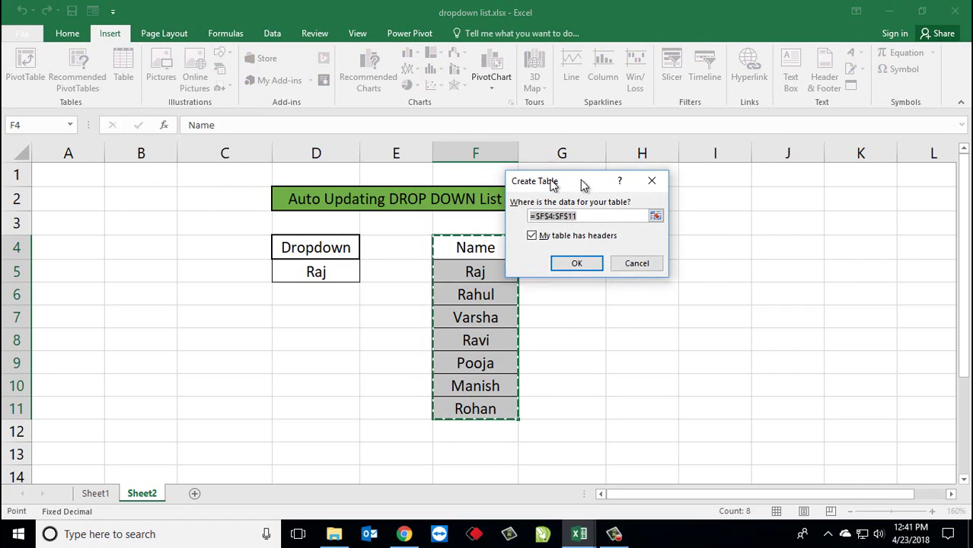
pyautogui.moveTo(505, 180); pyautogui.dragTo(602, 183)
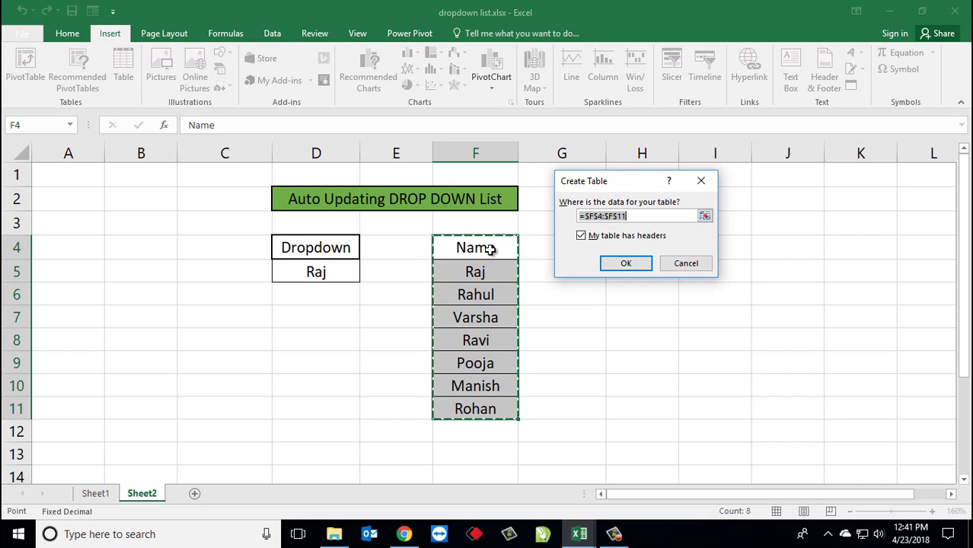
pyautogui.click(626, 262)
pyautogui.click(470, 320)
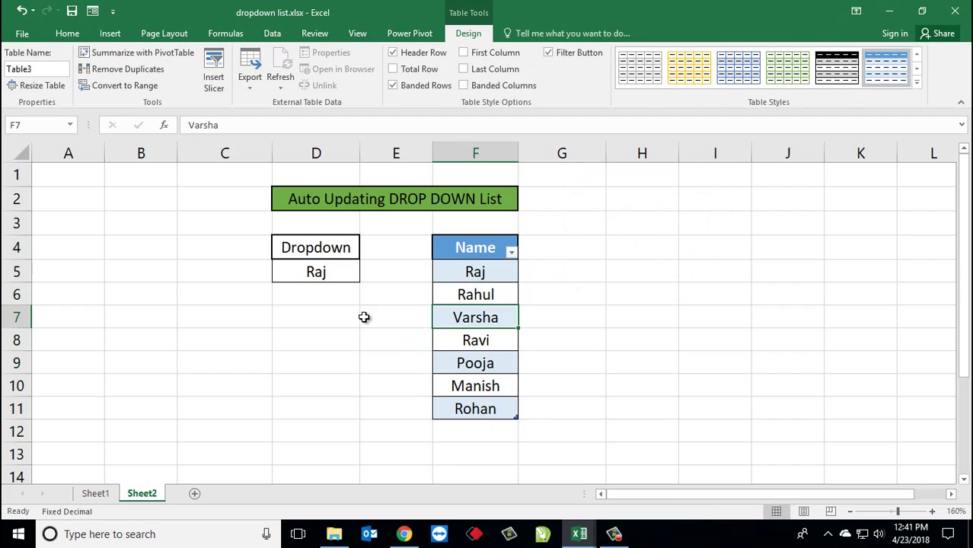
pyautogui.click(365, 317)
pyautogui.click(328, 273)
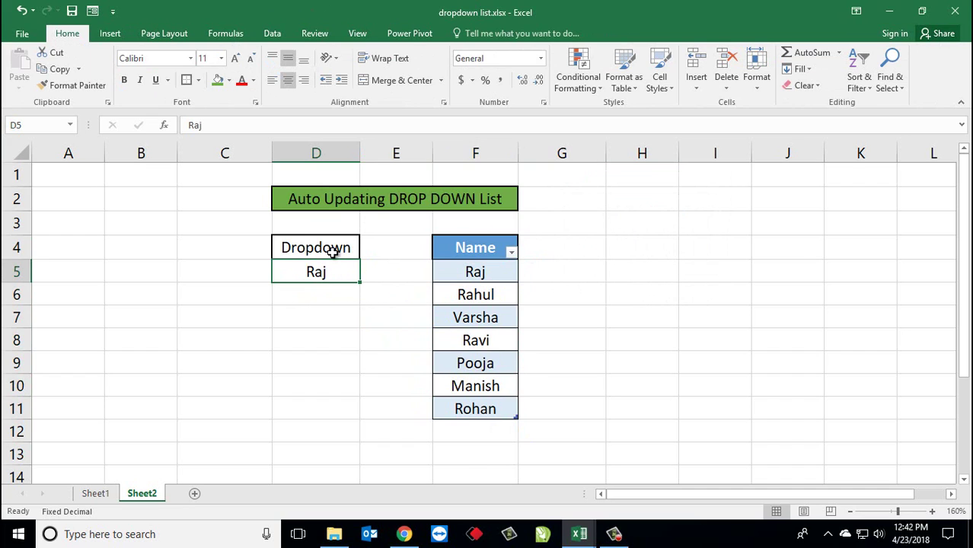
# Step: Give D5 List data validation with source =$F$5:$F$11 using Alt+A, V
pyautogui.hotkey('alt', 'a')
pyautogui.press('v')
pyautogui.press('v')
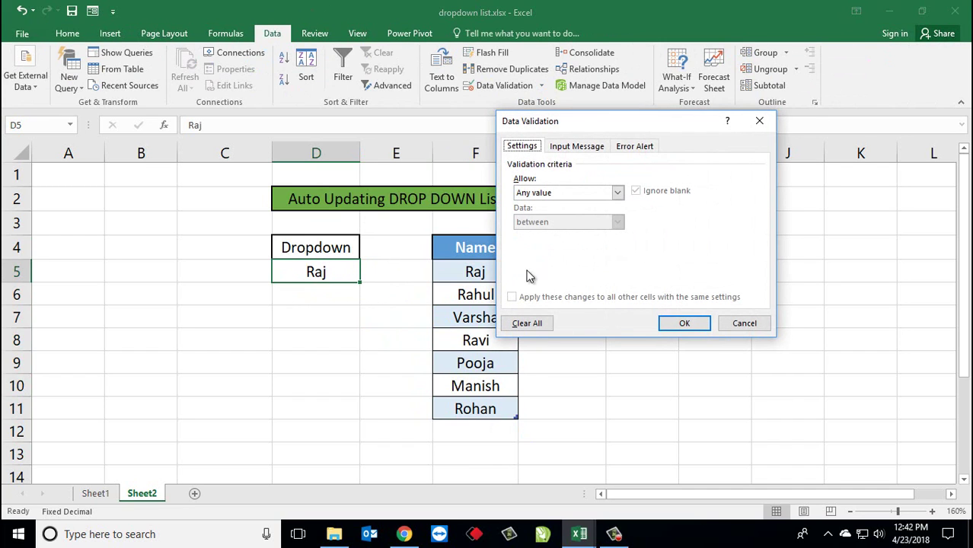
pyautogui.moveTo(591, 124); pyautogui.dragTo(686, 114)
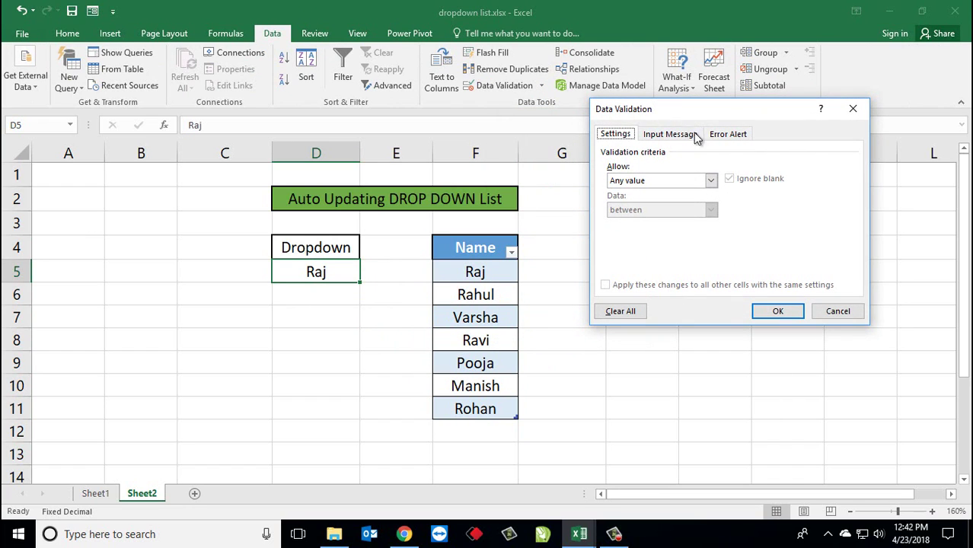
pyautogui.click(643, 181)
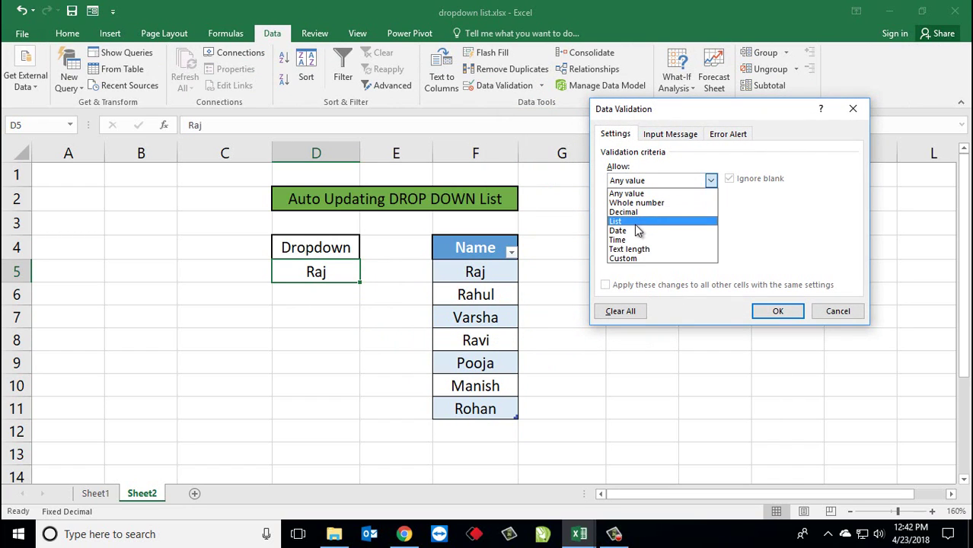
pyautogui.click(634, 222)
pyautogui.click(679, 238)
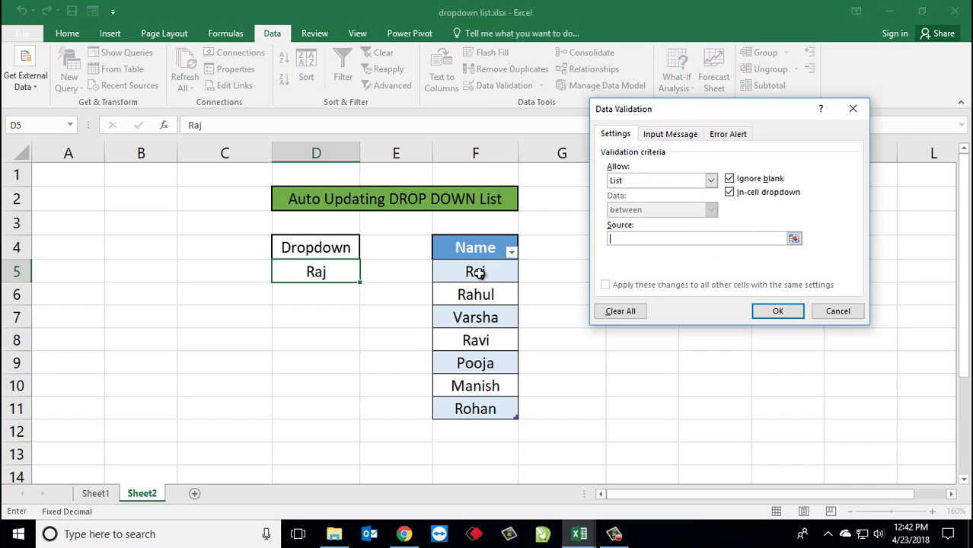
pyautogui.moveTo(474, 271); pyautogui.dragTo(481, 409)
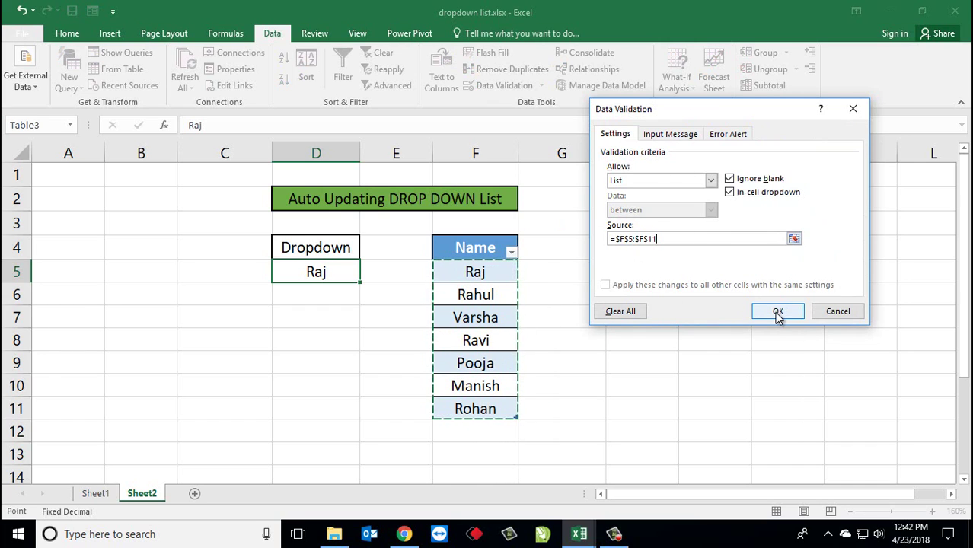
pyautogui.click(778, 313)
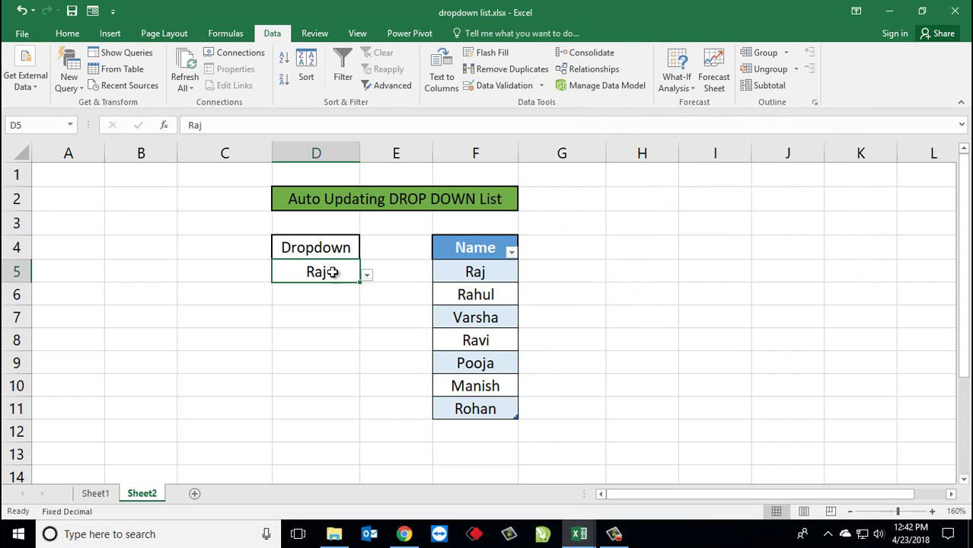
# Step: Check D5's dropdown shows the seven table names, keeping Raj
pyautogui.click(368, 275)
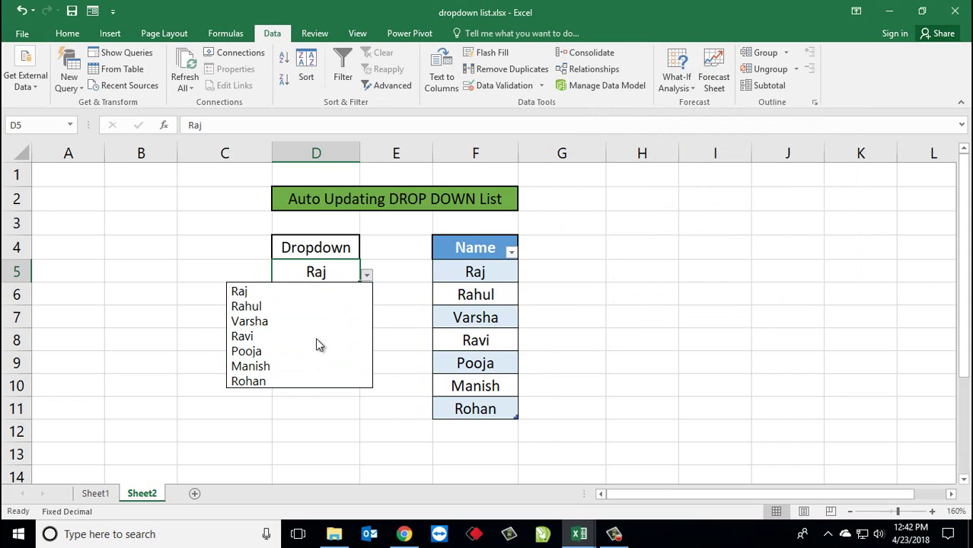
pyautogui.click(320, 287)
pyautogui.click(508, 432)
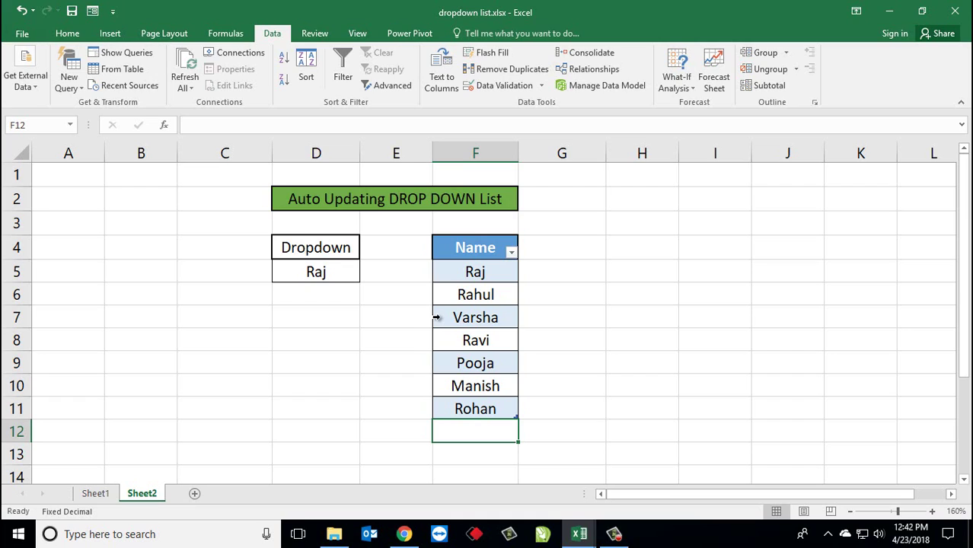
# Step: Enter Chhota Bheem in F12 and widen column F to fit it
pyautogui.write('Chhot')
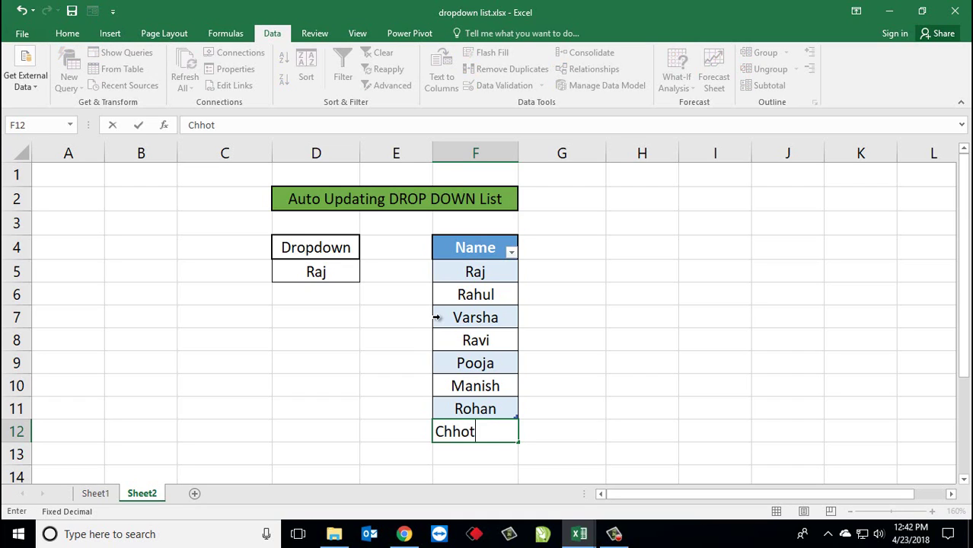
pyautogui.write('a Bheem')
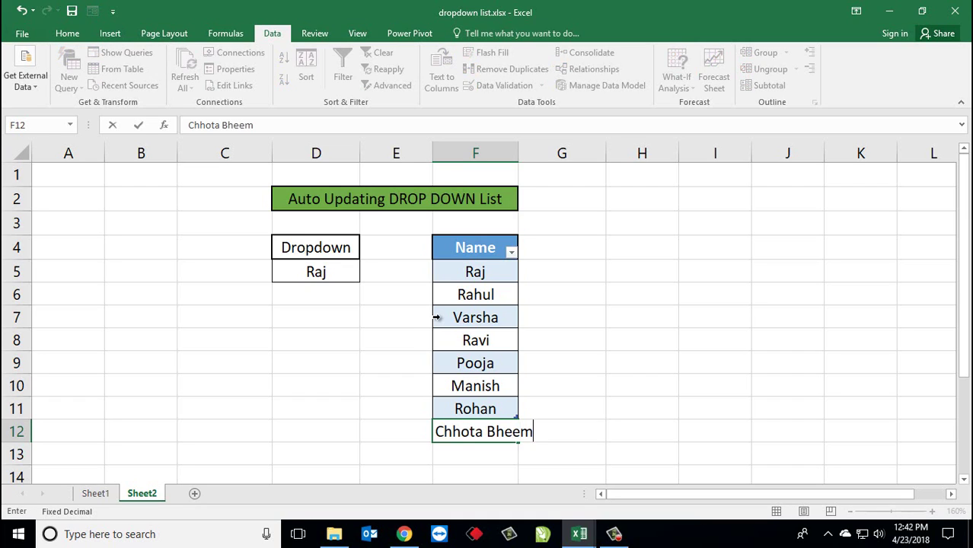
pyautogui.press('Return')
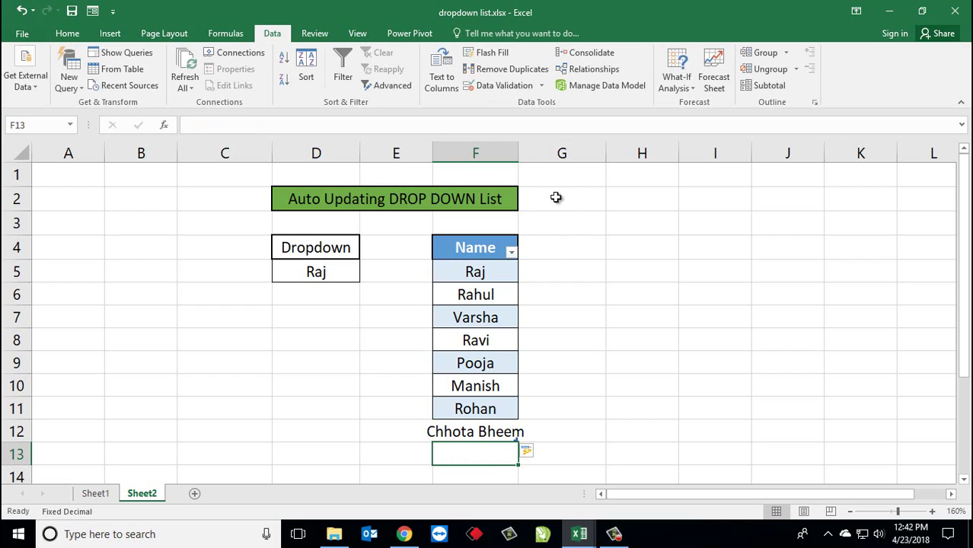
pyautogui.moveTo(518, 153); pyautogui.dragTo(552, 157)
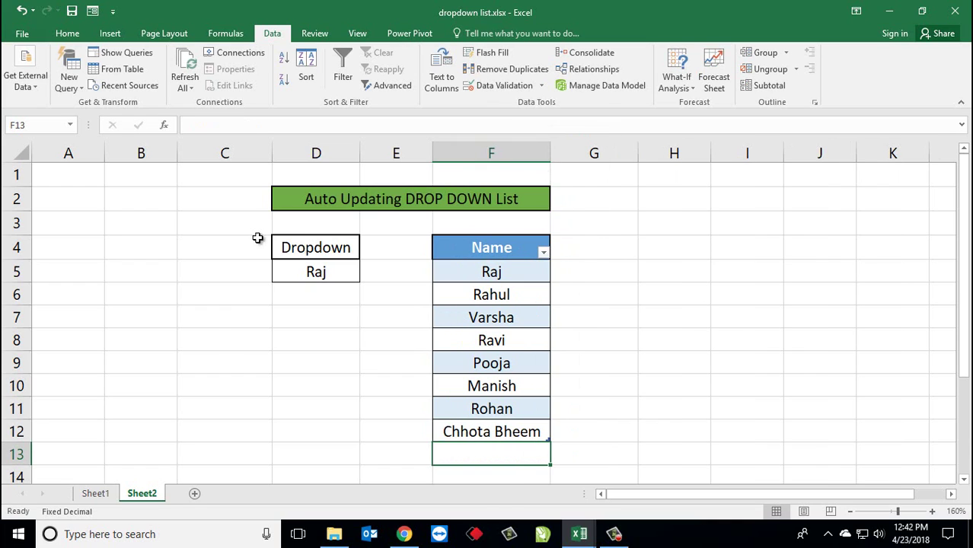
# Step: Confirm D5's dropdown now lists Chhota Bheem as an eighth name, keeping Raj
pyautogui.click(351, 278)
pyautogui.click(367, 277)
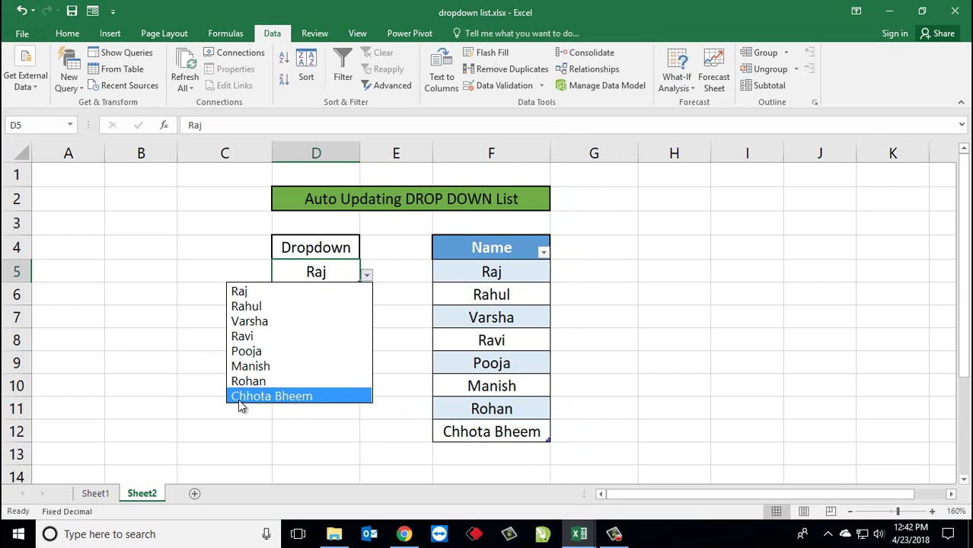
pyautogui.click(393, 402)
pyautogui.moveTo(446, 341); pyautogui.dragTo(449, 320)
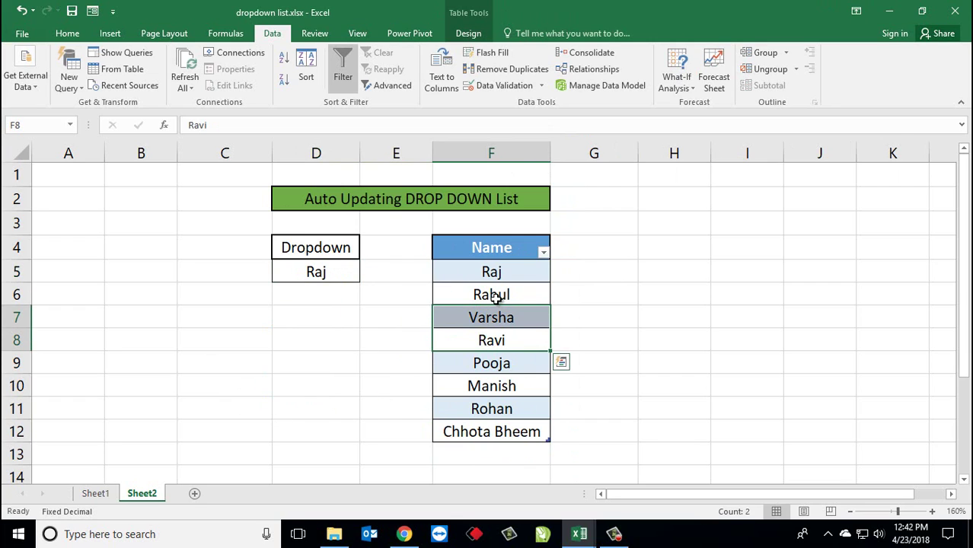
pyautogui.click(452, 354)
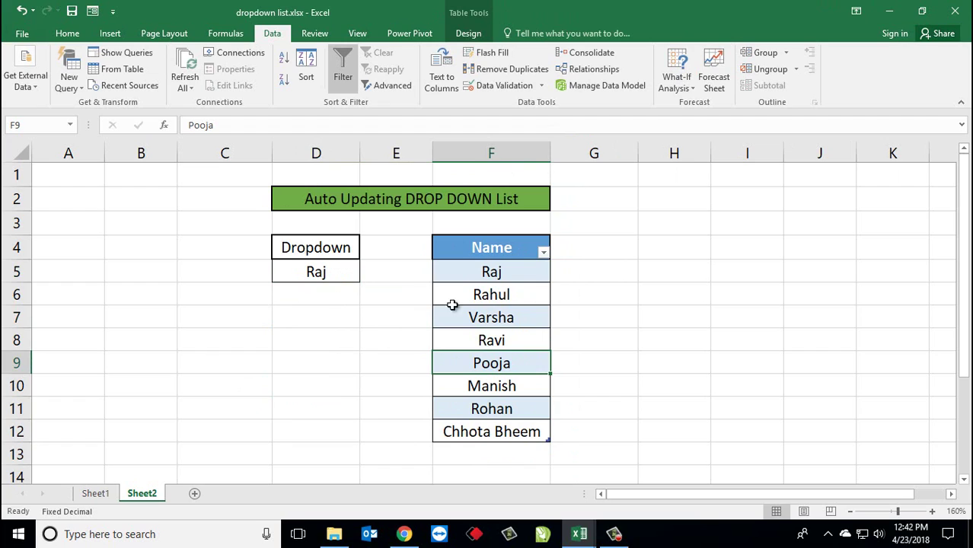
pyautogui.click(499, 274)
pyautogui.click(308, 295)
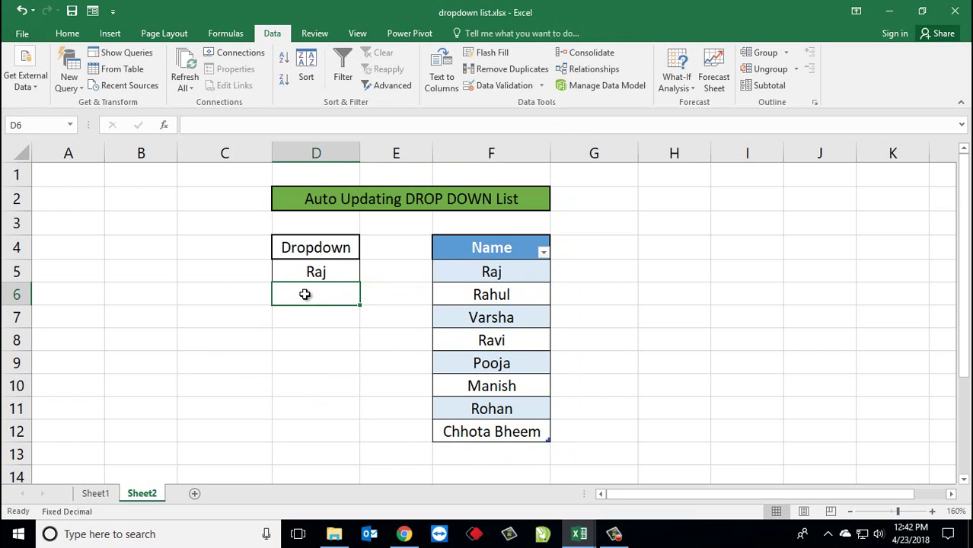